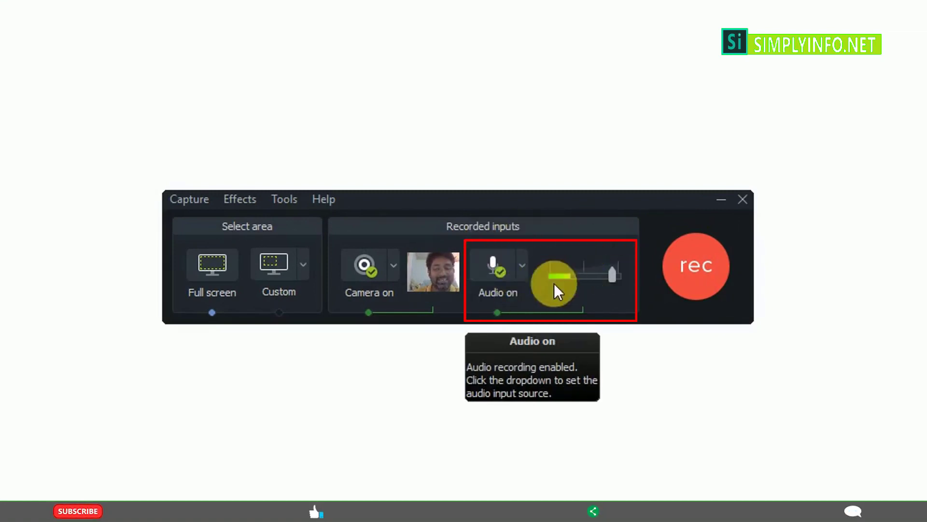
Toggle audio recording off and back on so the input level meter and volume slider reappear
{"action": "left_click", "coordinate": [512, 269]}
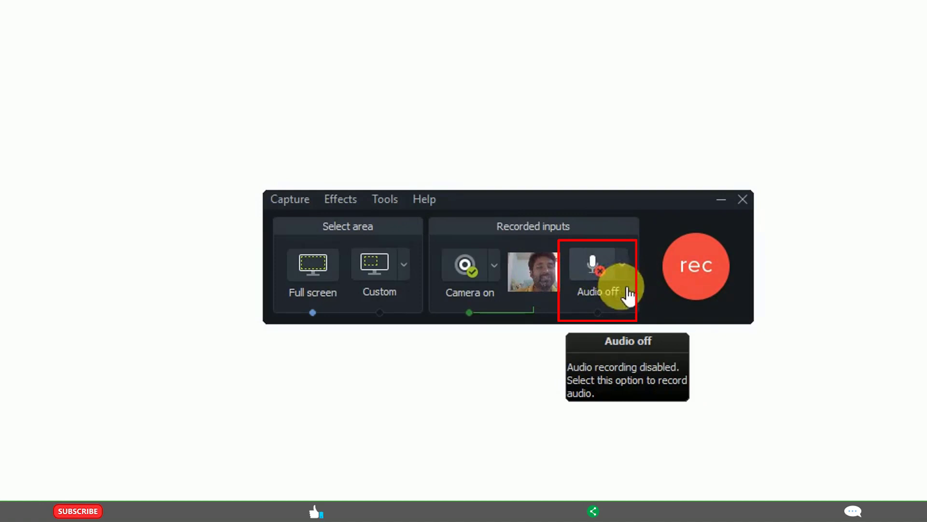
{"action": "left_click", "coordinate": [599, 268]}
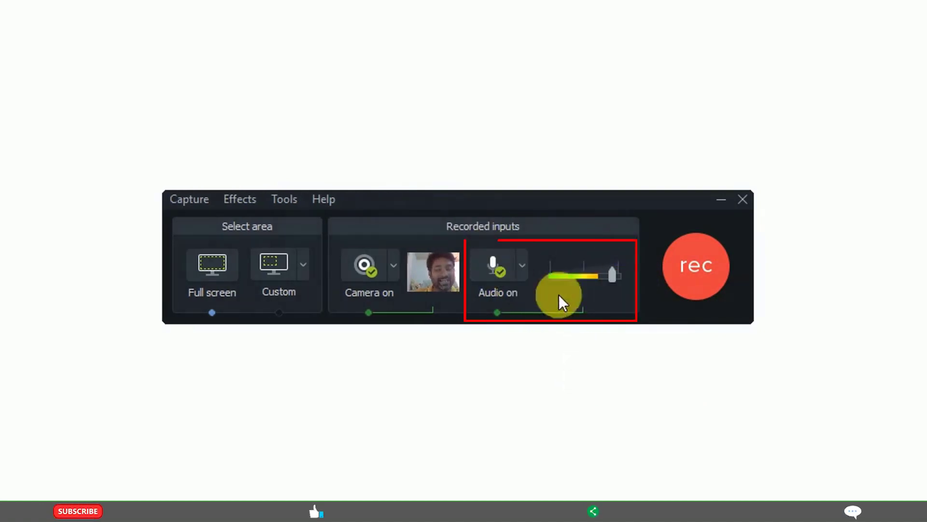
Review the Yeti Stereo and HD Webcam C270 microphone sources, keeping Yeti Stereo selected
{"action": "left_click", "coordinate": [522, 266]}
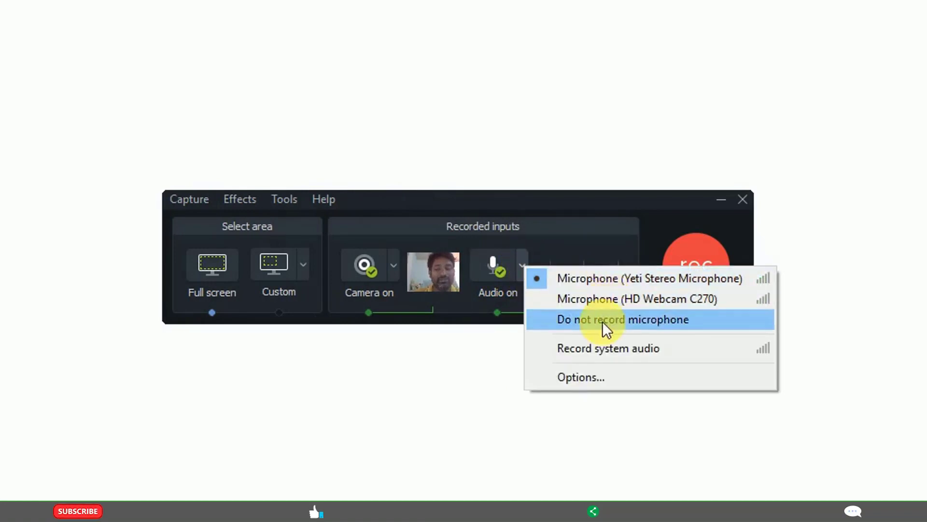
{"action": "left_click", "coordinate": [614, 305]}
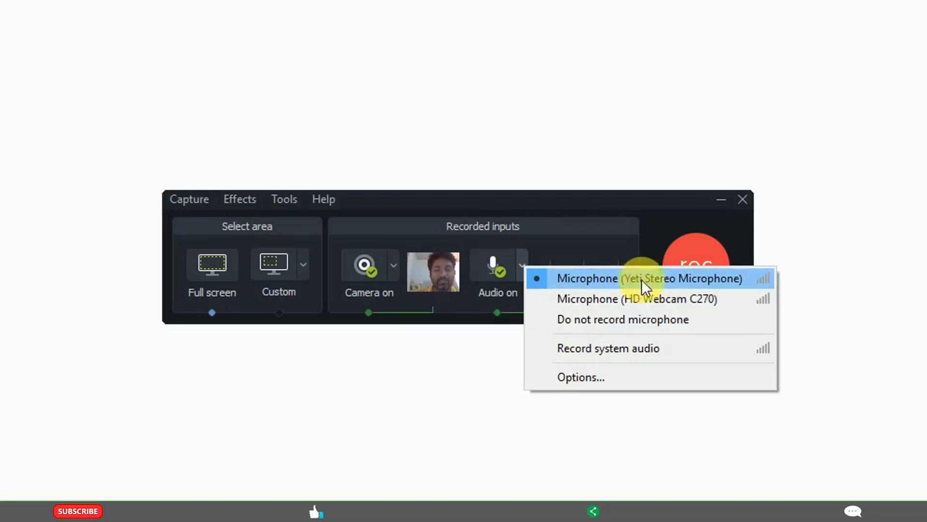
{"action": "left_click", "coordinate": [630, 309]}
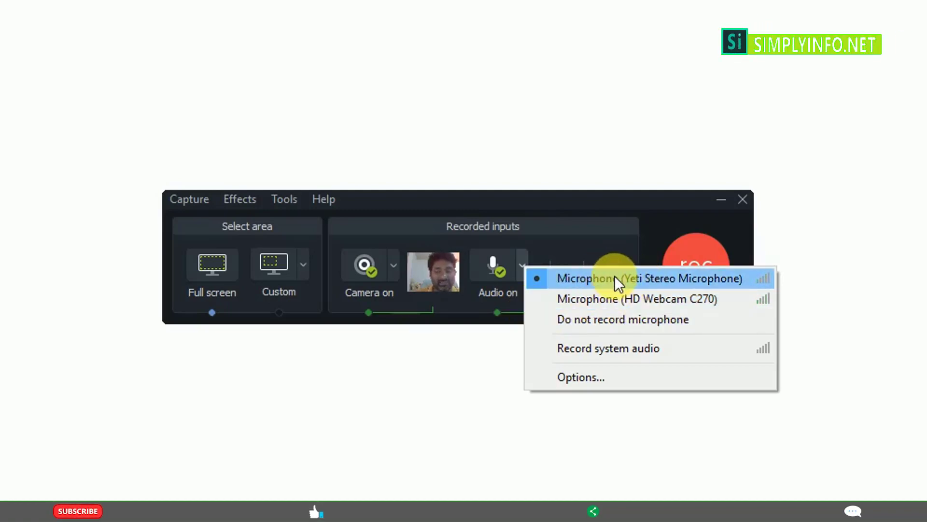
{"action": "left_click", "coordinate": [594, 330]}
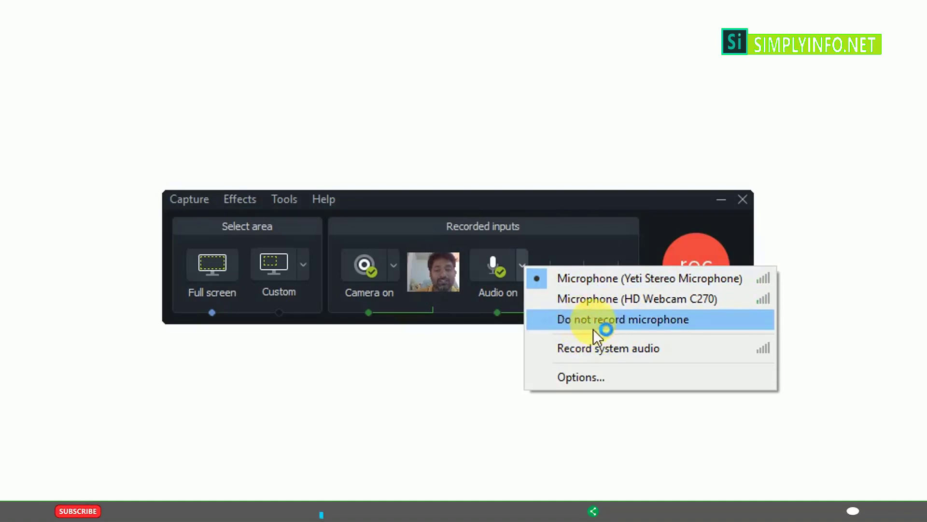
{"action": "left_click", "coordinate": [610, 208]}
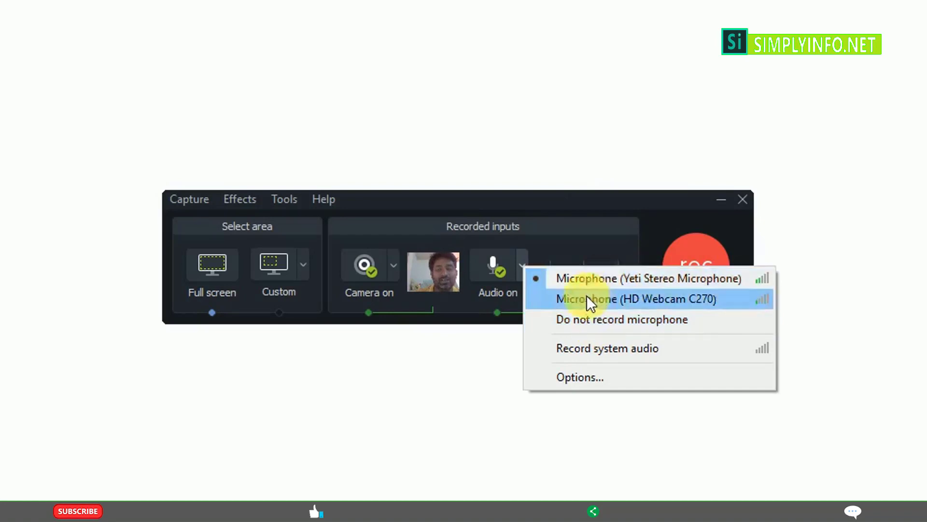
Set Do not record microphone, then re-enable audio using the Yeti Stereo Microphone
{"action": "left_click", "coordinate": [575, 321]}
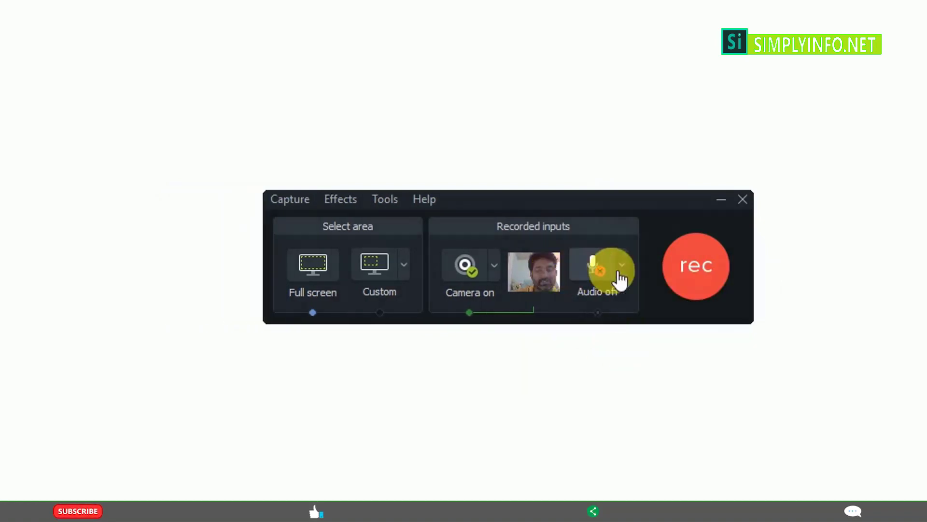
{"action": "left_click", "coordinate": [623, 265]}
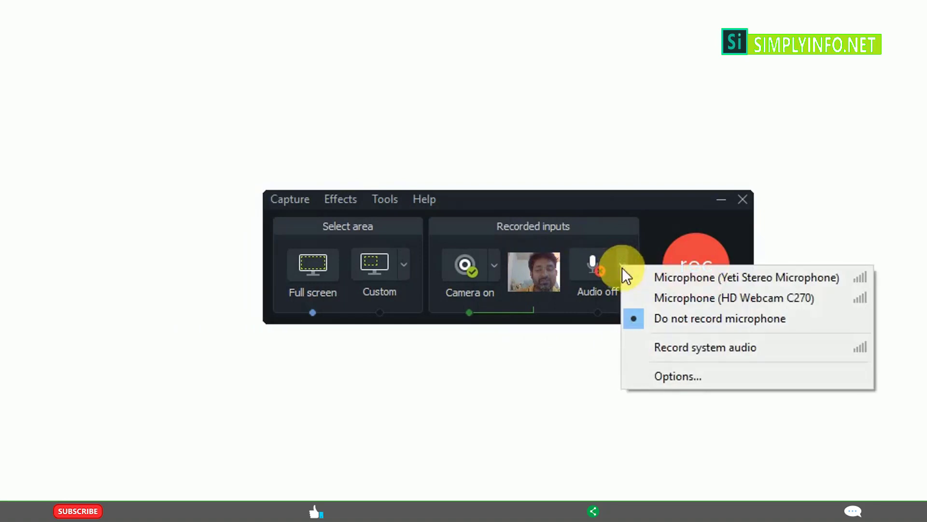
{"action": "left_click", "coordinate": [591, 270]}
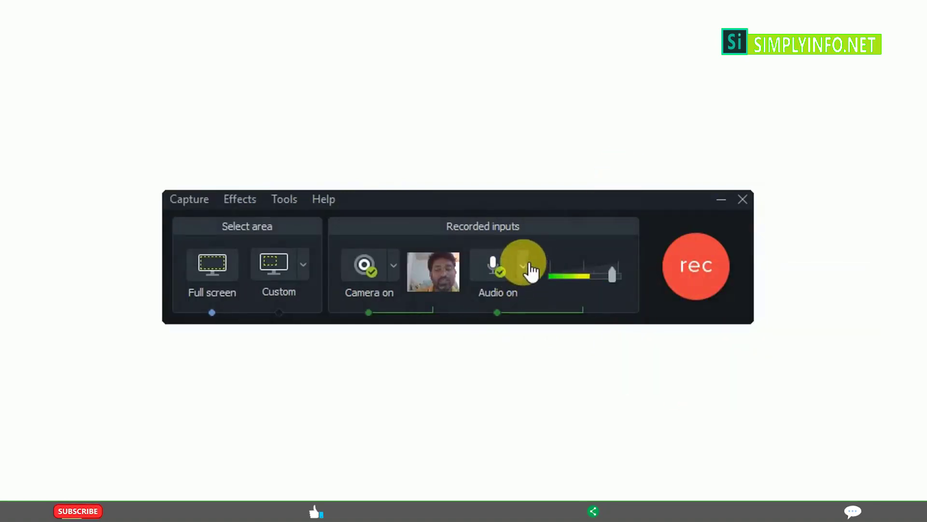
{"action": "left_click", "coordinate": [522, 266]}
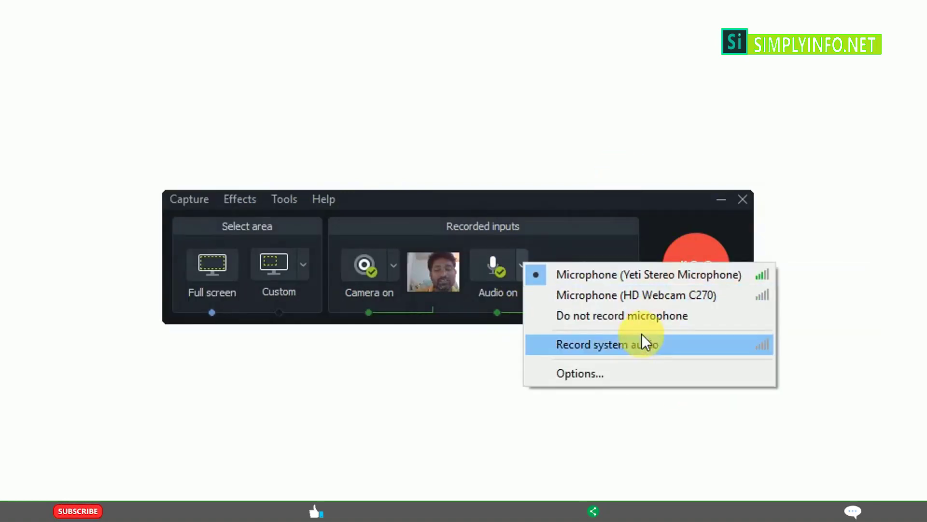
{"action": "left_click", "coordinate": [599, 227]}
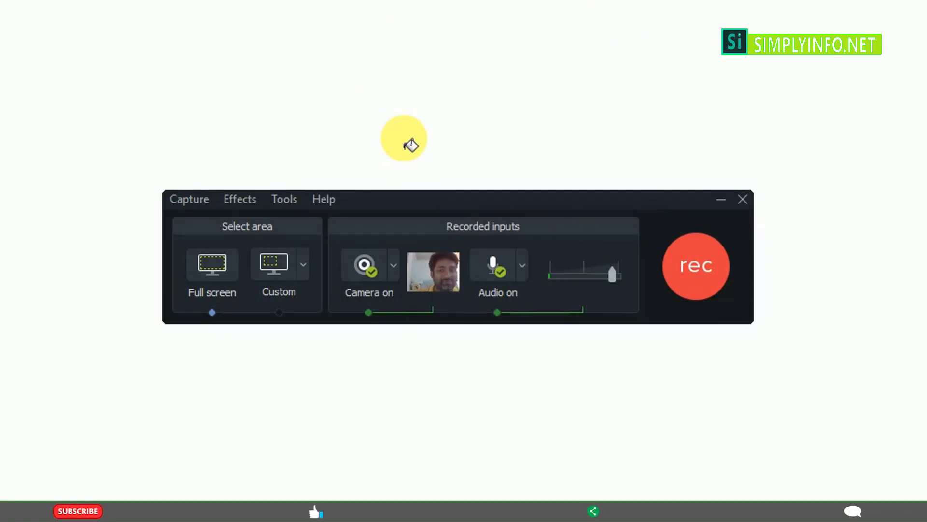
Briefly enable Record system audio, then uncheck it, keeping the Yeti Stereo Microphone selected
{"action": "left_click", "coordinate": [522, 263]}
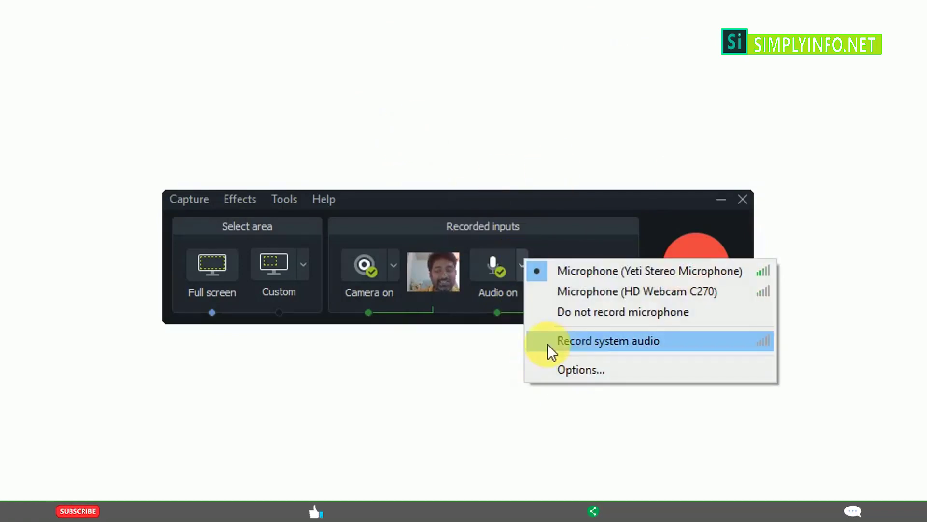
{"action": "left_click", "coordinate": [581, 342]}
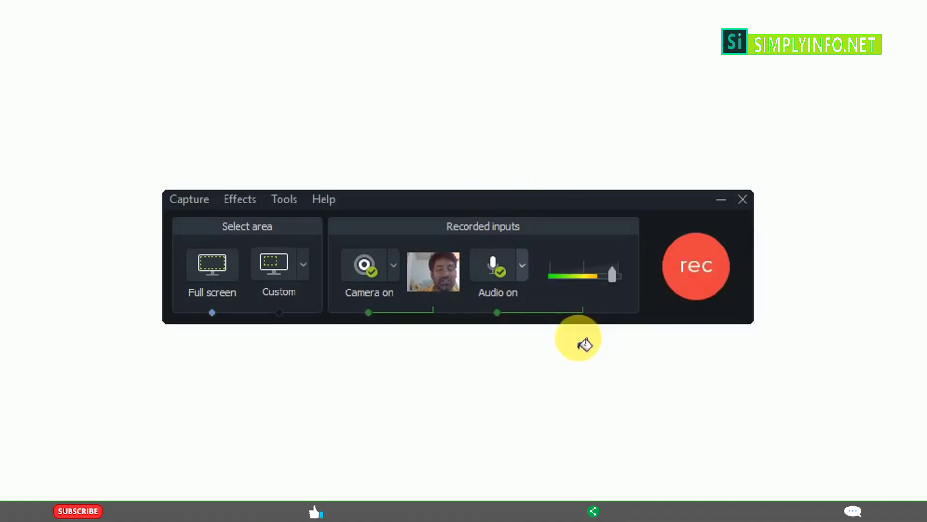
{"action": "left_click", "coordinate": [522, 266]}
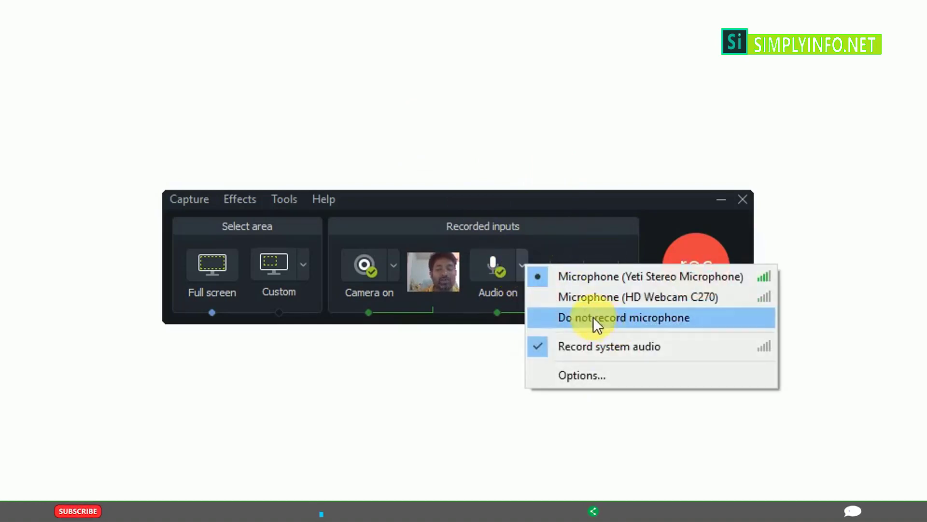
{"action": "left_click", "coordinate": [573, 197]}
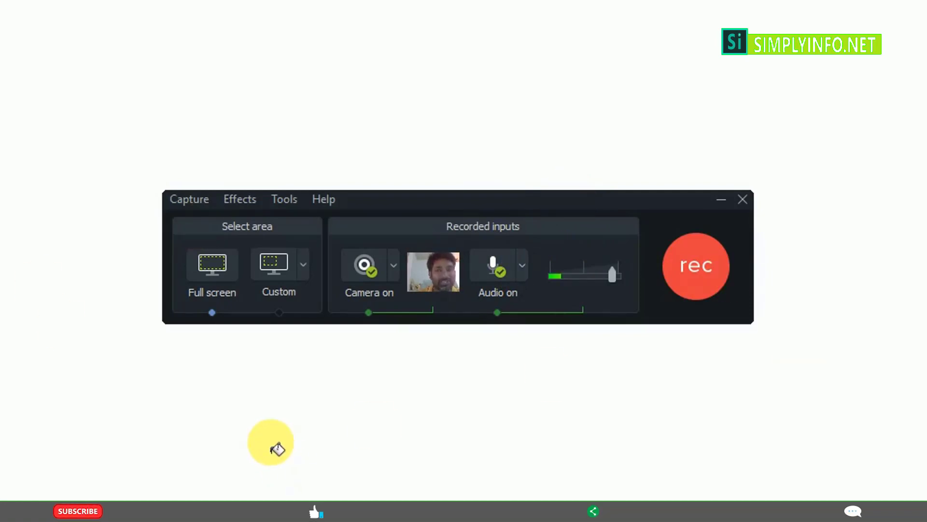
{"action": "left_click", "coordinate": [522, 265]}
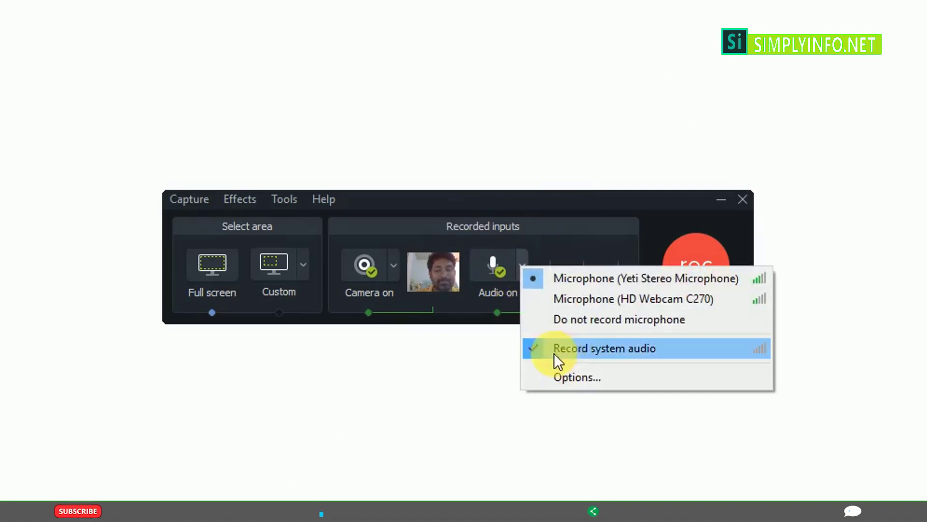
{"action": "left_click", "coordinate": [587, 360]}
{"action": "left_click", "coordinate": [522, 265]}
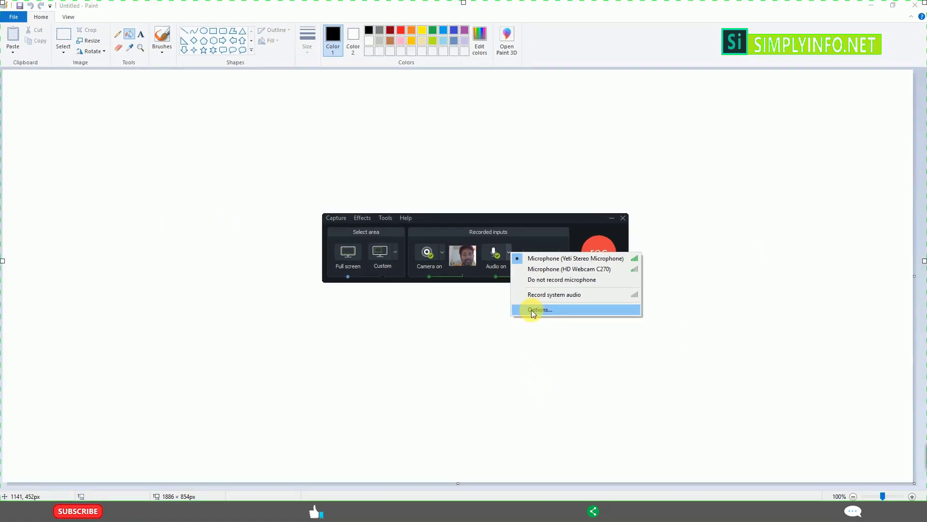
In Tools Options, keep Yeti Stereo Microphone as audio device with system audio unchecked, and confirm
{"action": "left_click", "coordinate": [531, 309]}
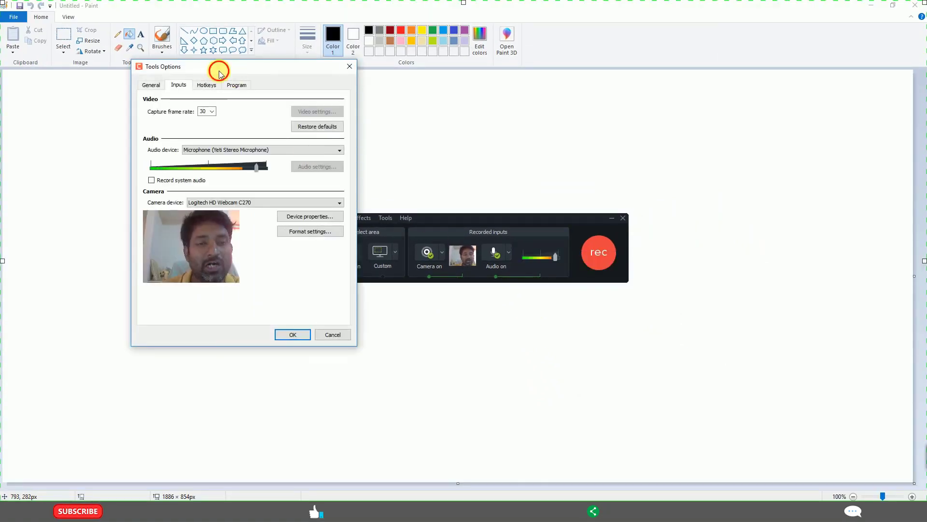
{"action": "left_click_drag", "start_coordinate": [212, 66], "coordinate": [191, 98]}
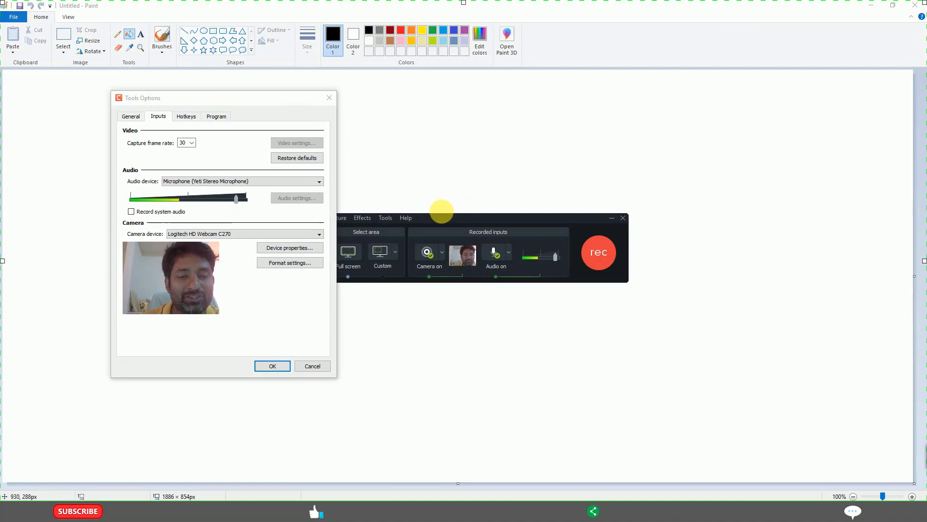
{"action": "left_click", "coordinate": [217, 182]}
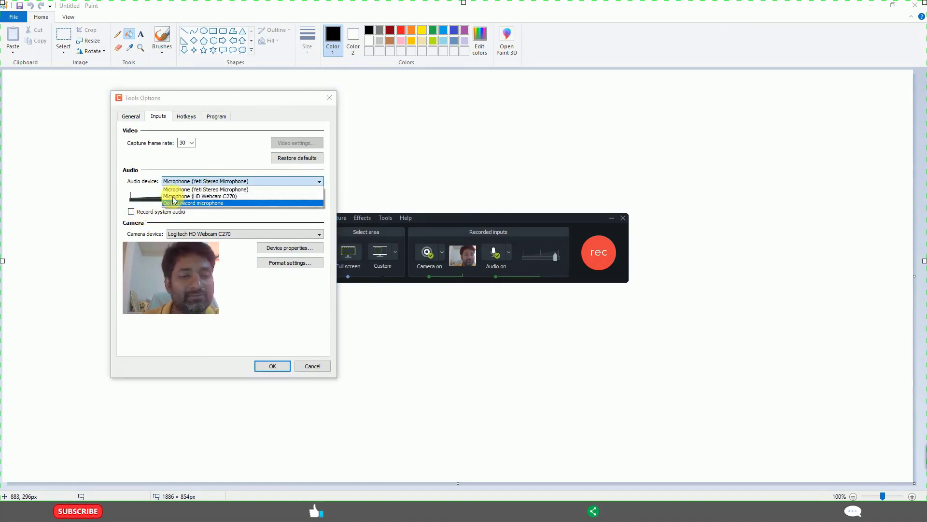
{"action": "left_click", "coordinate": [330, 210]}
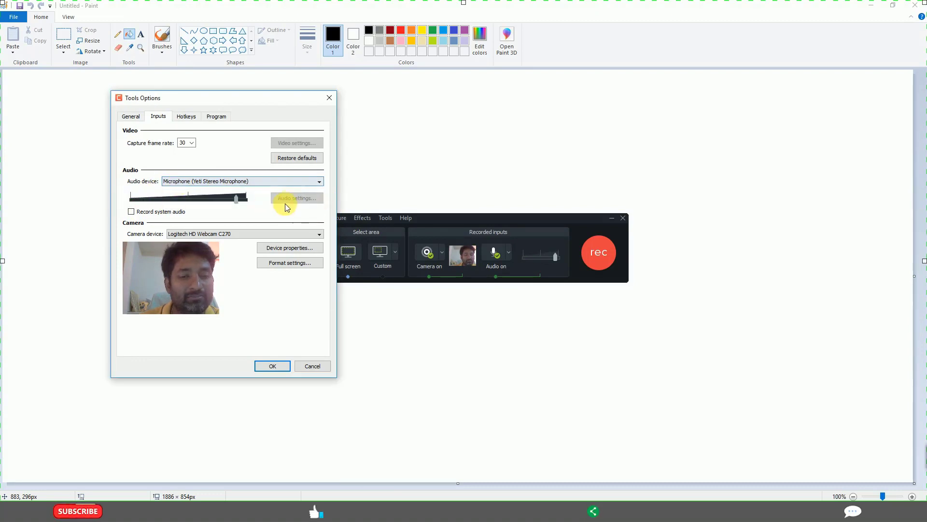
{"action": "left_click", "coordinate": [132, 212]}
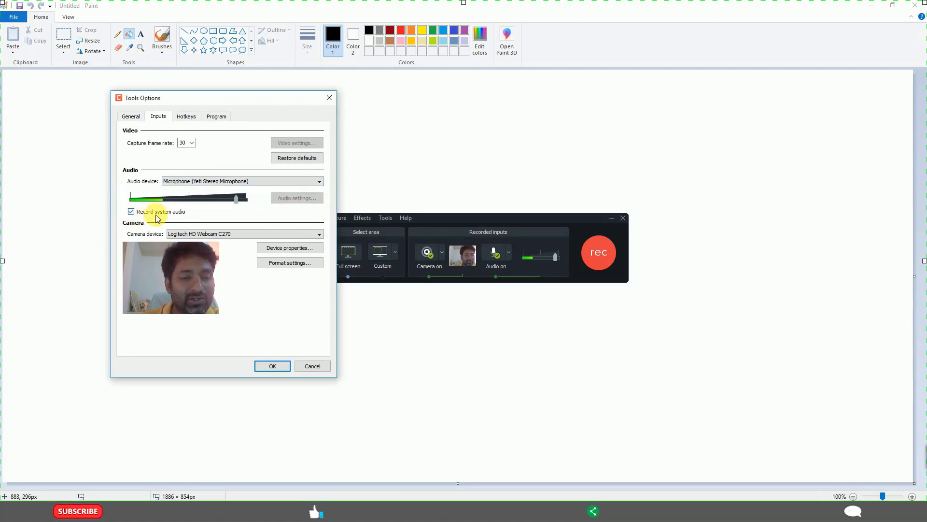
{"action": "left_click", "coordinate": [131, 212]}
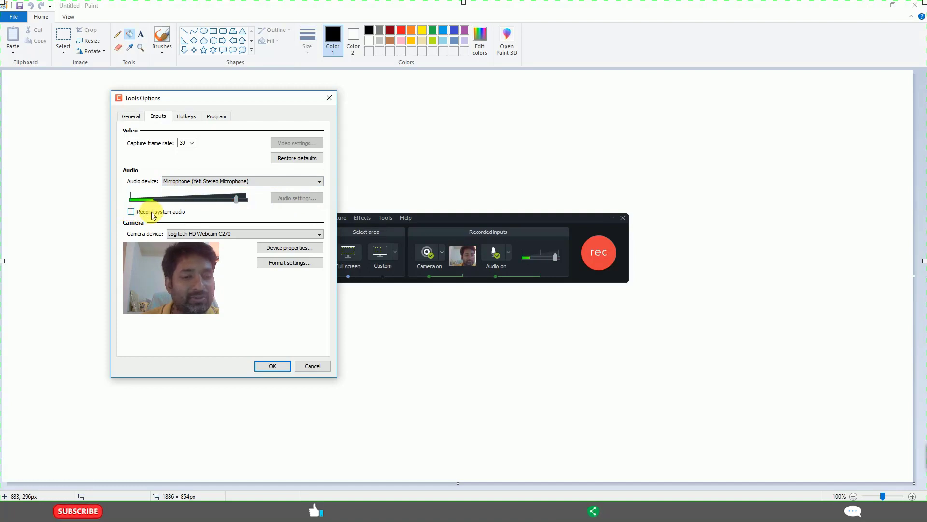
{"action": "left_click", "coordinate": [274, 367]}
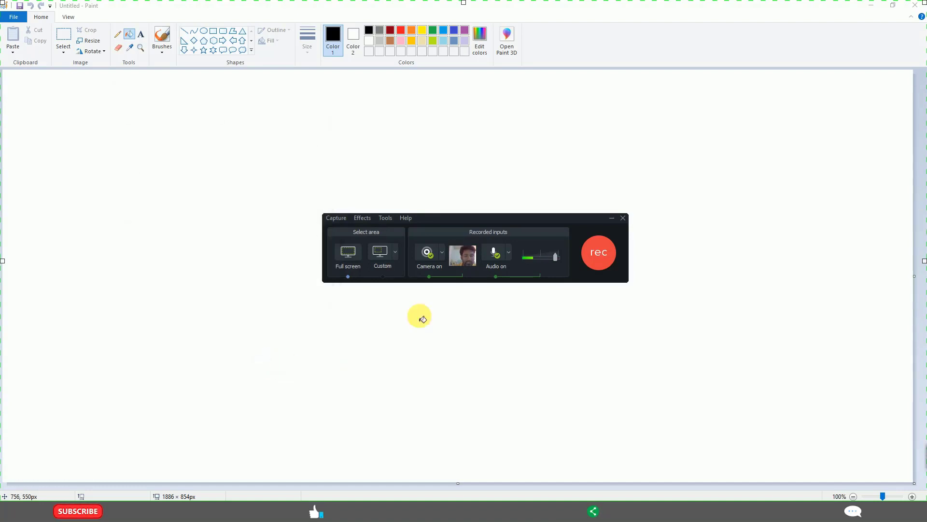
Reopen the input Options, close them unchanged with OK, then show the microphone list again
{"action": "left_click", "coordinate": [508, 252]}
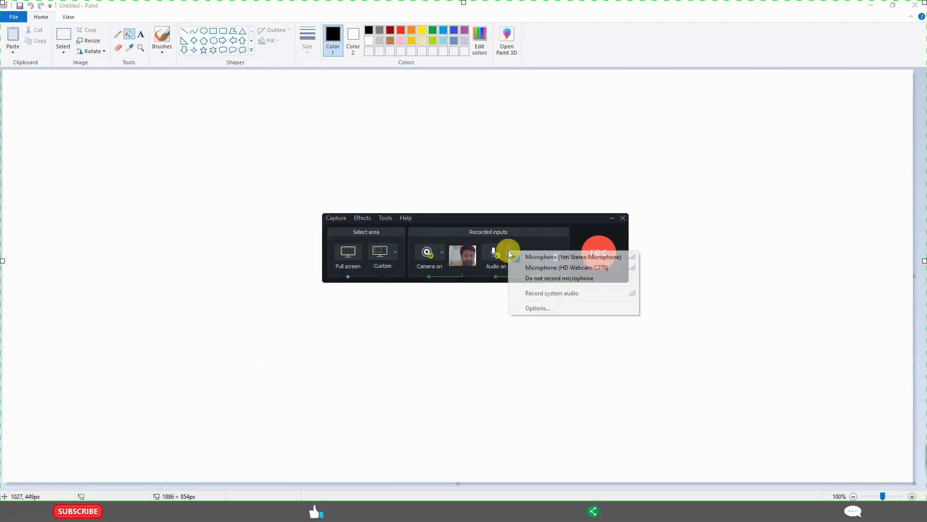
{"action": "left_click", "coordinate": [537, 308]}
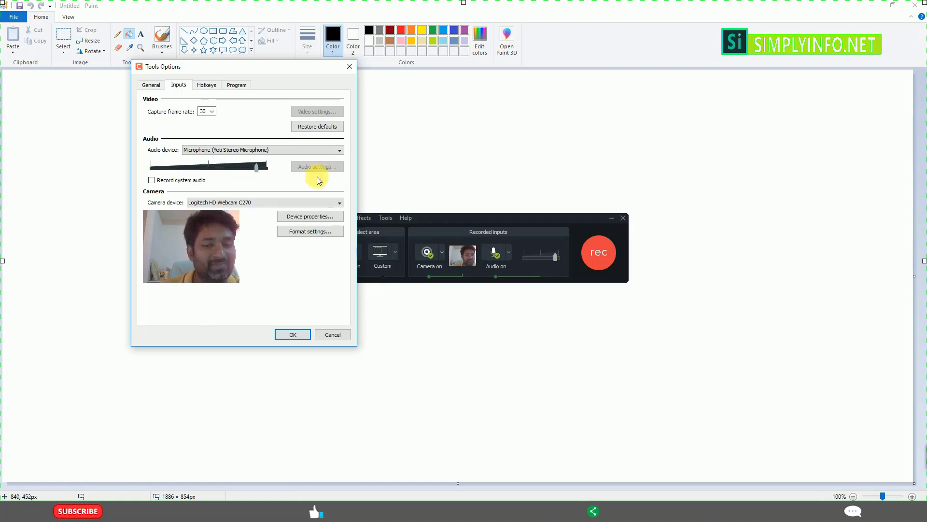
{"action": "left_click", "coordinate": [294, 335]}
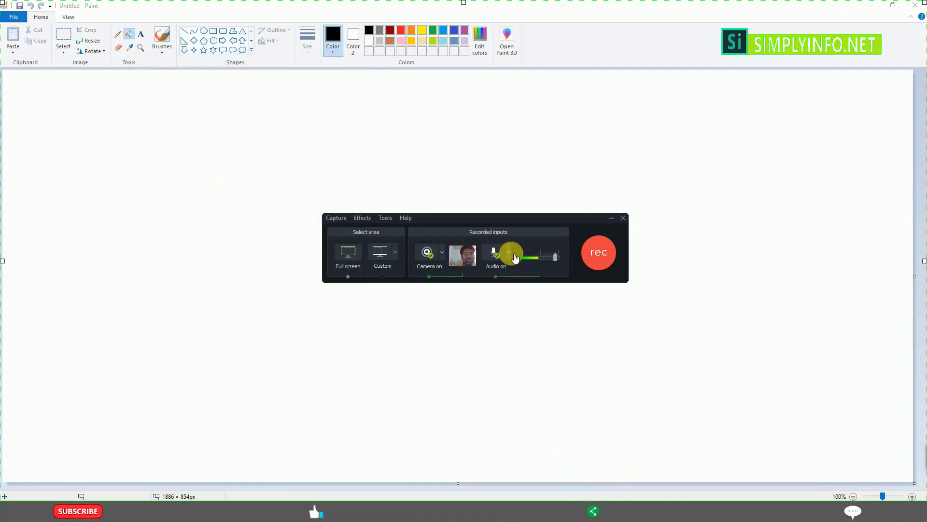
{"action": "left_click", "coordinate": [511, 251]}
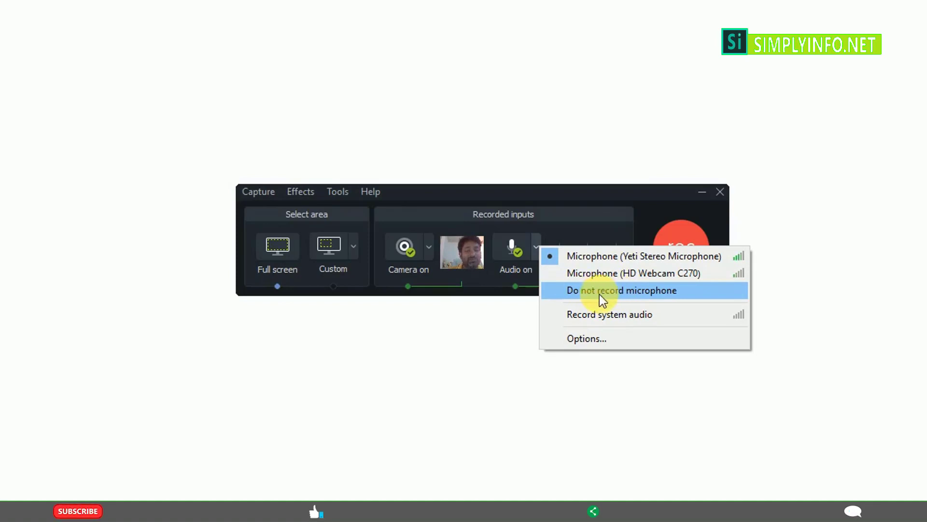
Close the source list and set the microphone input volume slider to about mid-level
{"action": "left_click", "coordinate": [590, 206]}
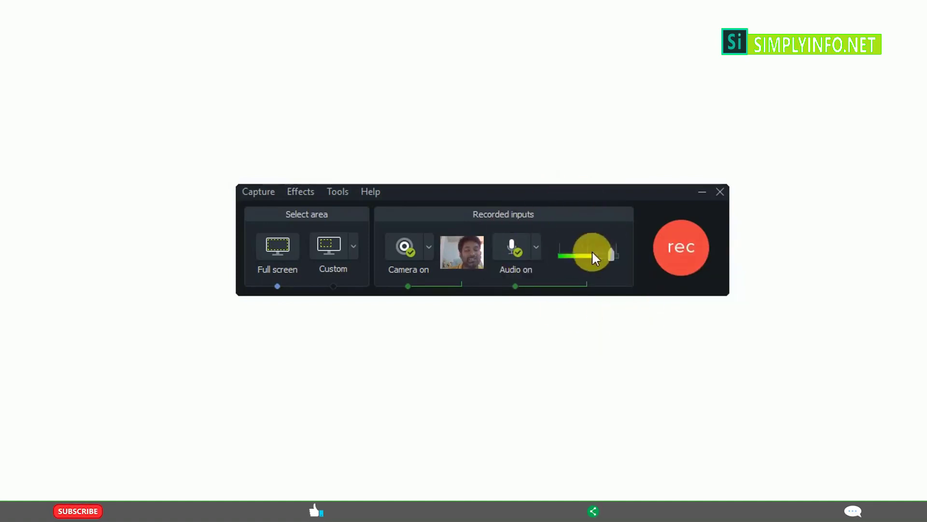
{"action": "left_click_drag", "start_coordinate": [611, 256], "coordinate": [573, 256]}
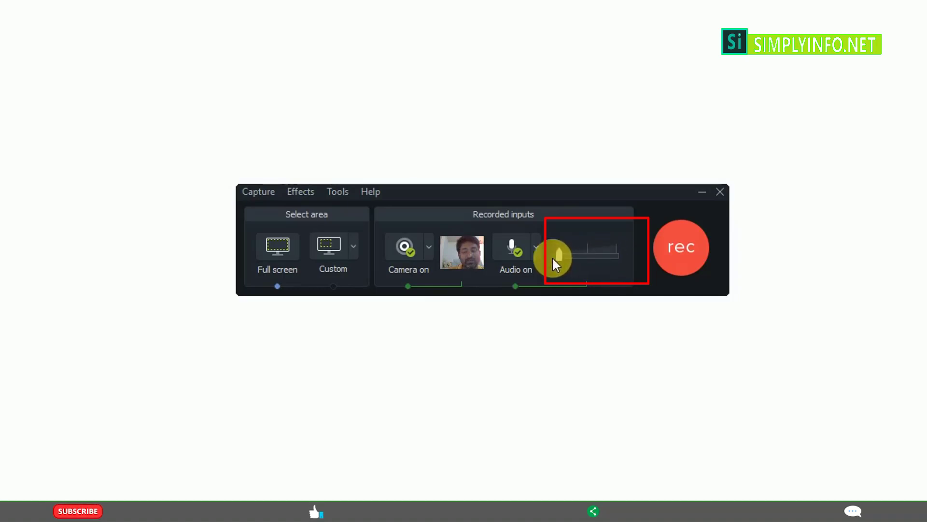
{"action": "left_click", "coordinate": [565, 269]}
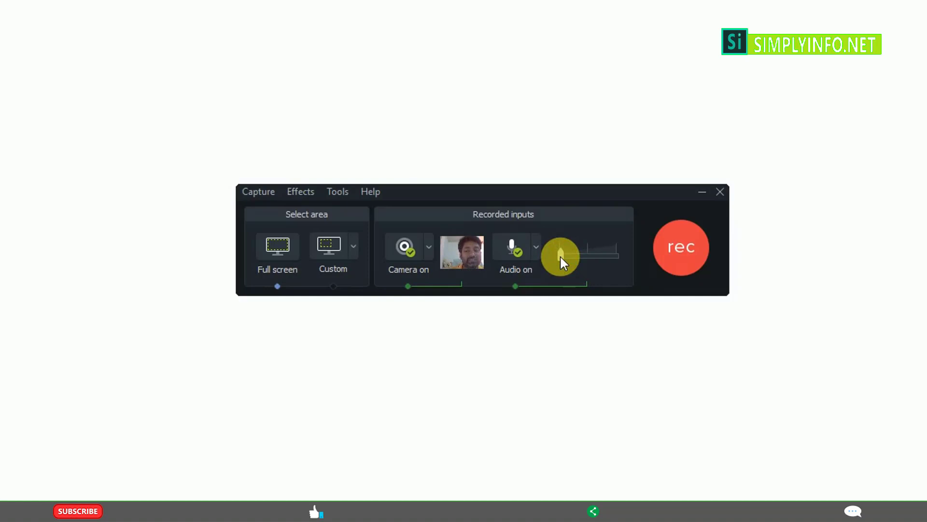
{"action": "left_click_drag", "start_coordinate": [598, 255], "coordinate": [608, 252]}
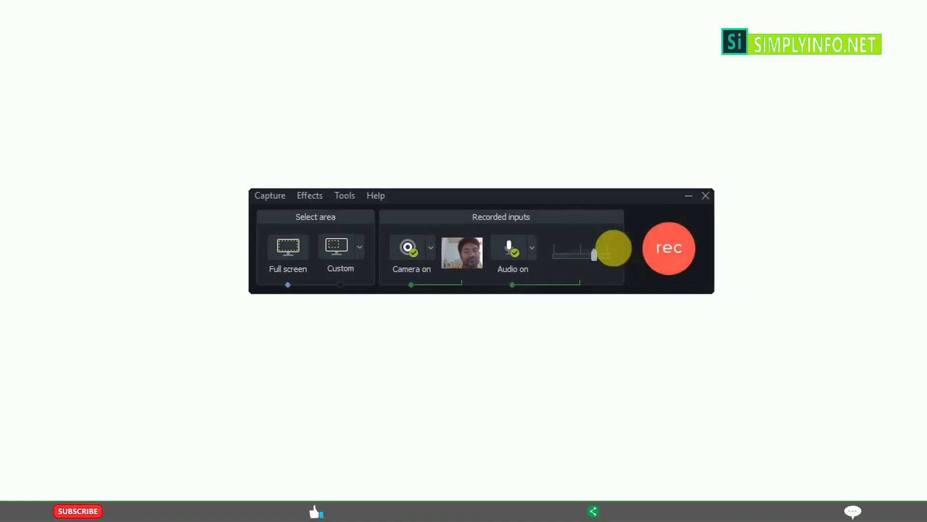